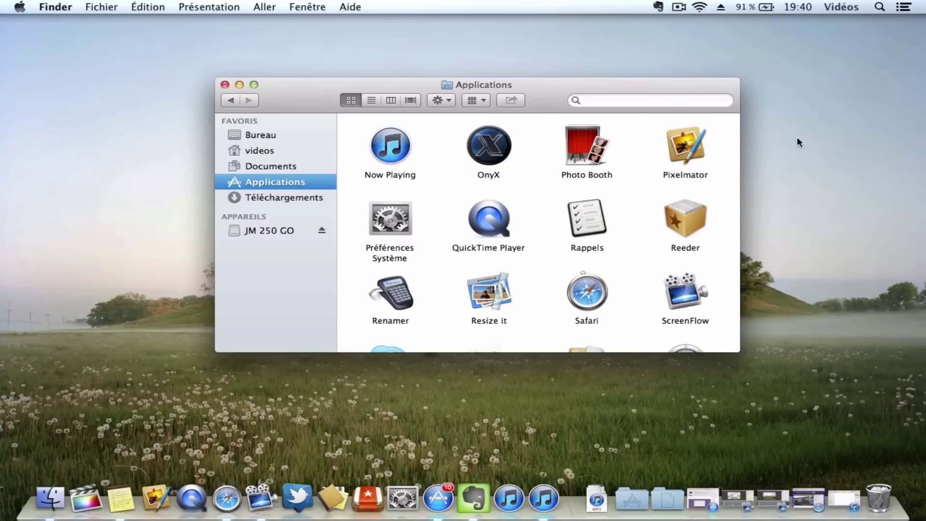
- Open Notification Center to view the existing notifications and close it again
click(898, 8)
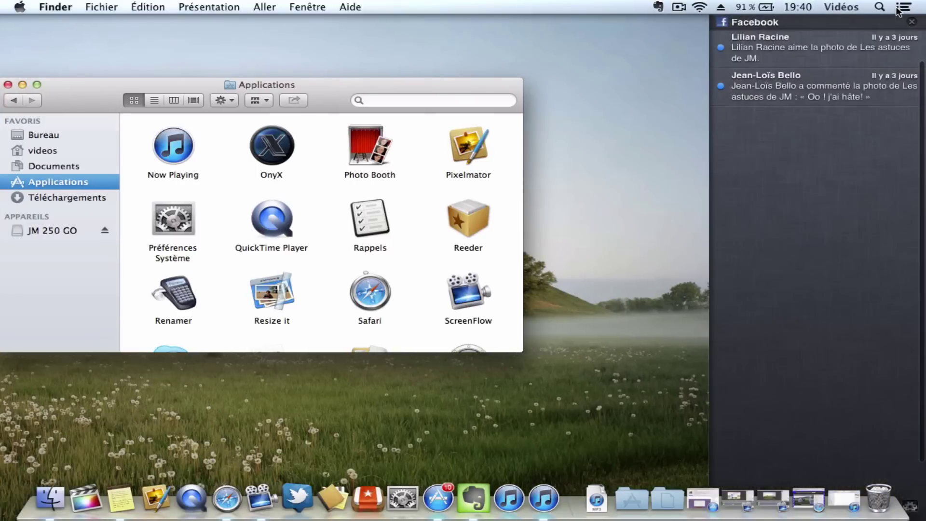
click(898, 7)
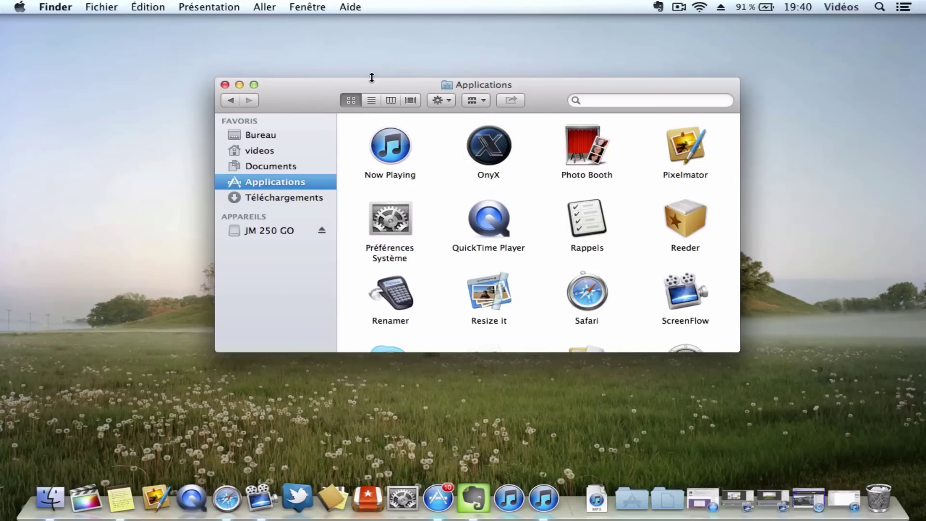
- Locate the Now Playing app in the Applications folder, close the folder window and launch the app
click(386, 137)
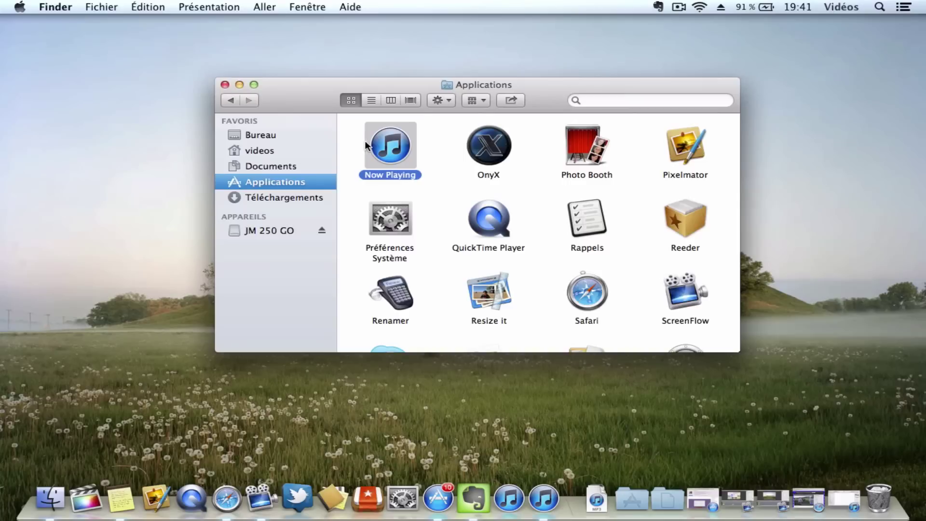
click(224, 85)
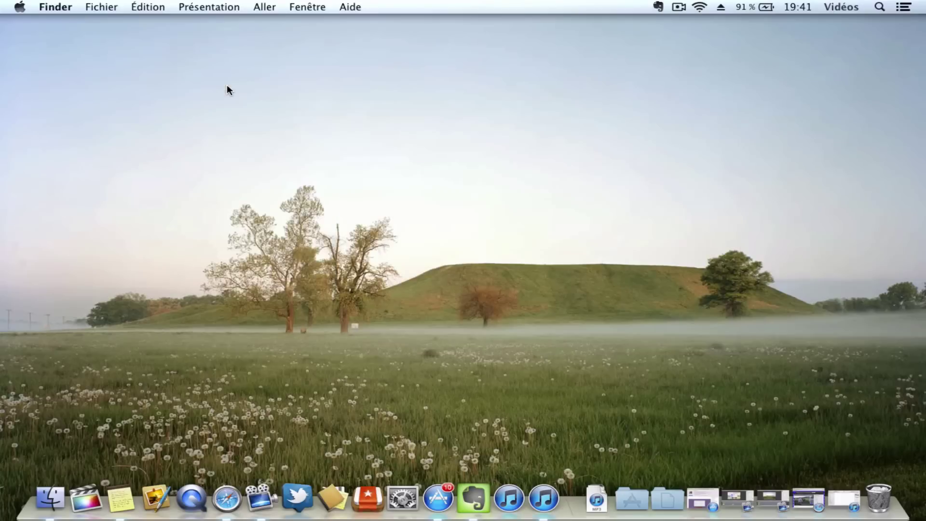
click(512, 500)
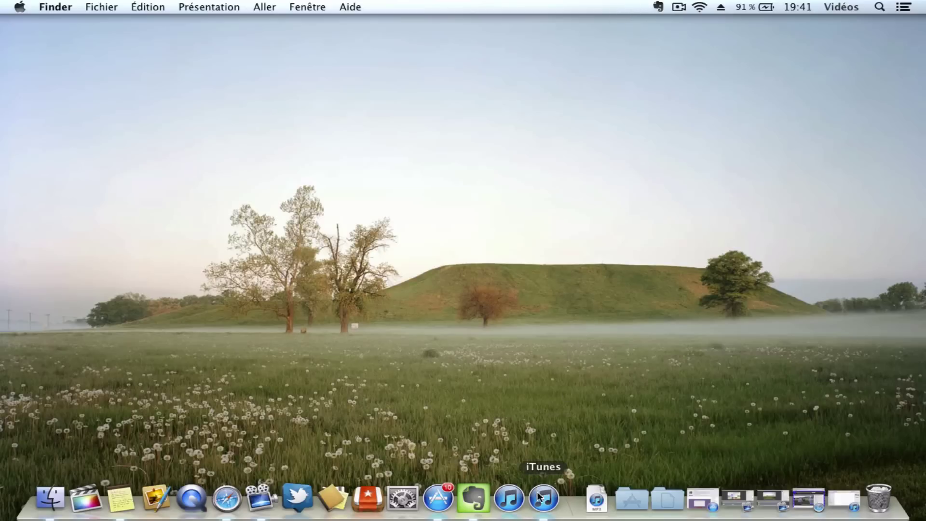
- Reveal the alerts and banners switch at the start of Notification Center and close the notification list
click(904, 8)
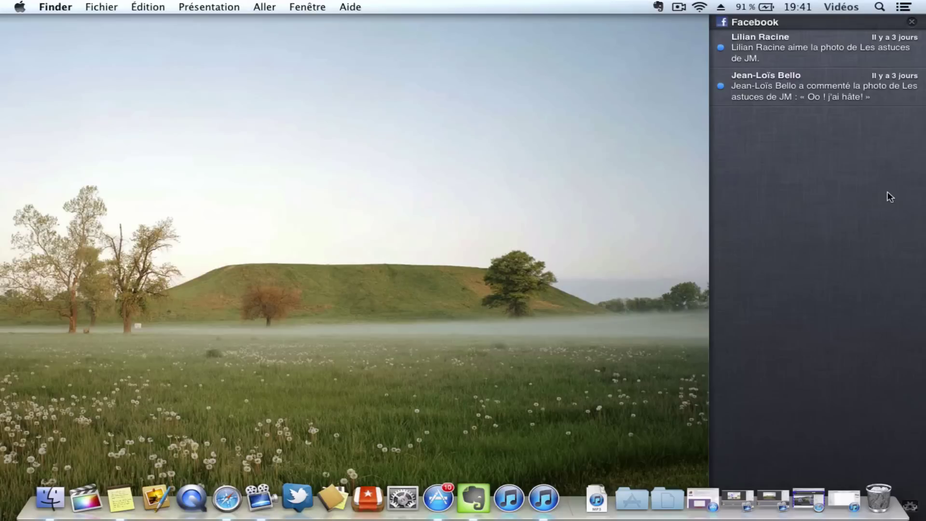
scroll(890, 196, up, 3)
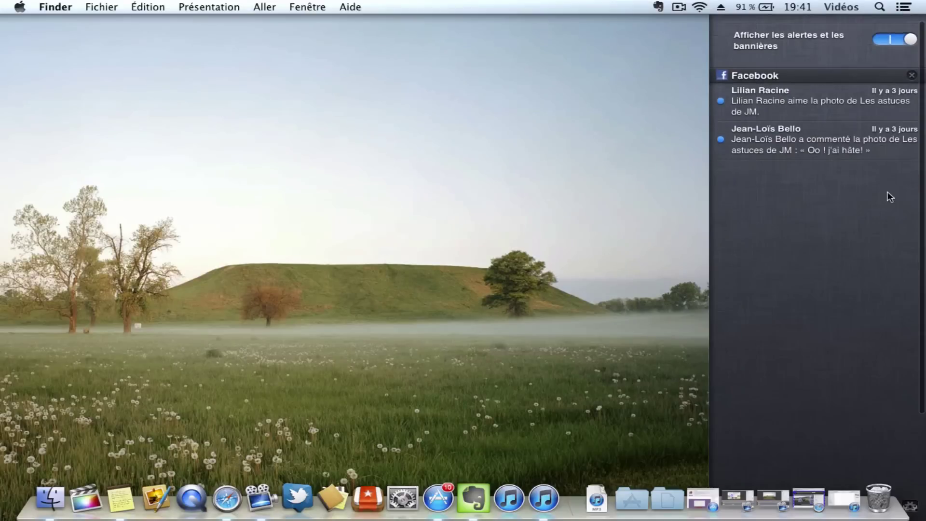
click(907, 6)
- Switch to iTunes, start the song David Guetta – Titanium ft. Sia and pause it after a moment
click(544, 498)
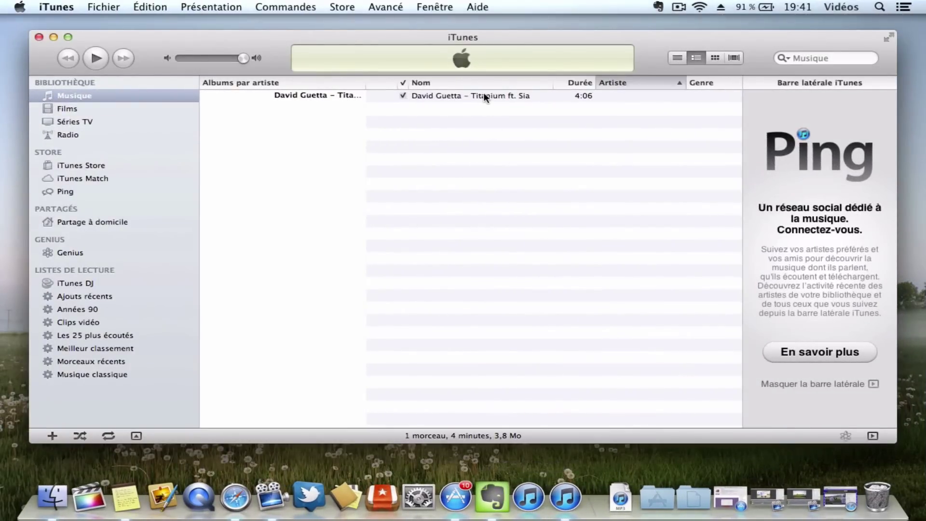
double_click(483, 95)
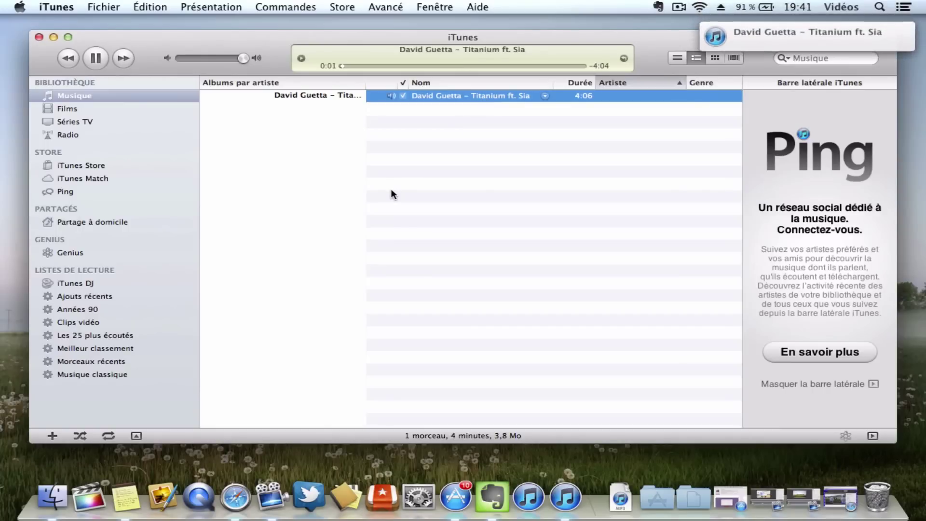
click(96, 58)
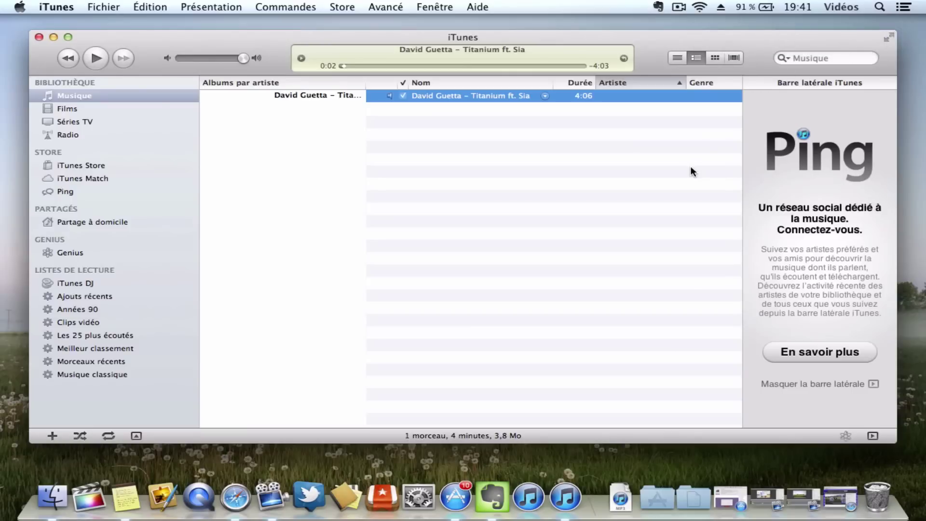
- Check Notification Center for an entry about the paused song and close it
click(906, 6)
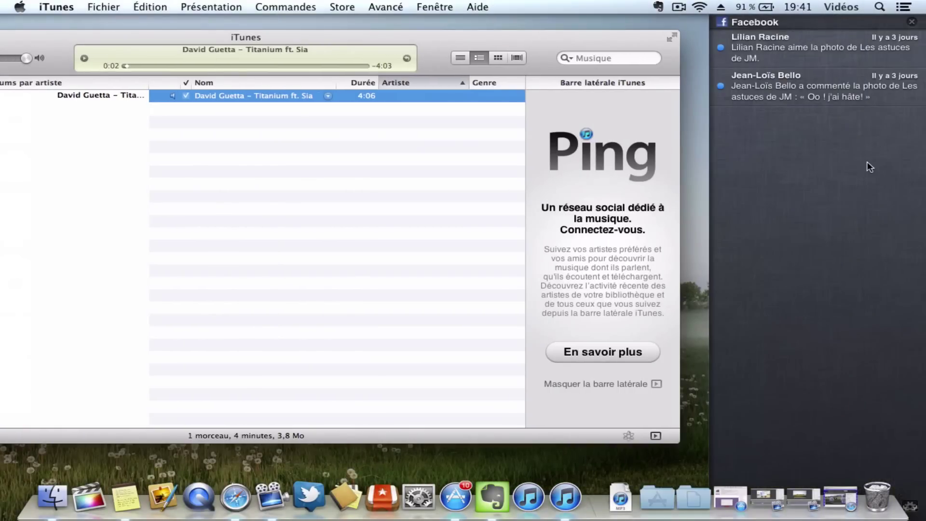
scroll(867, 161, down, 3)
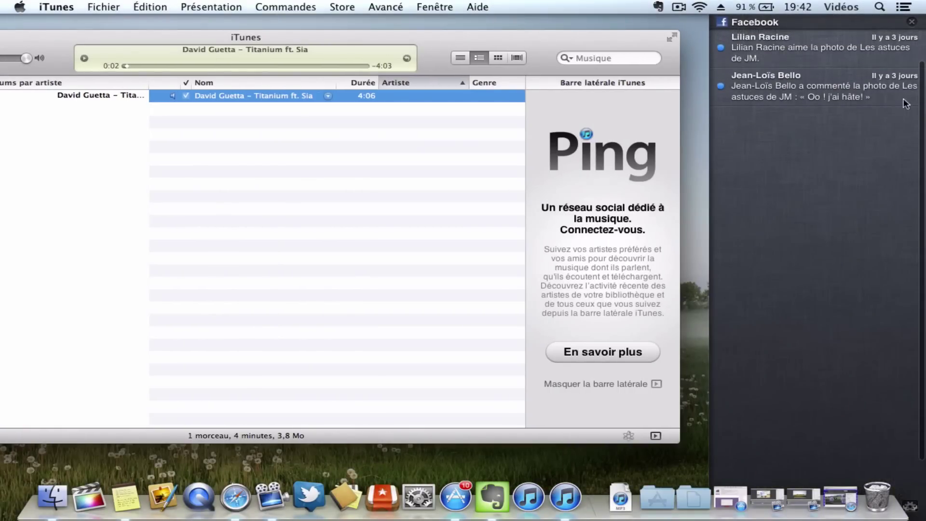
click(903, 7)
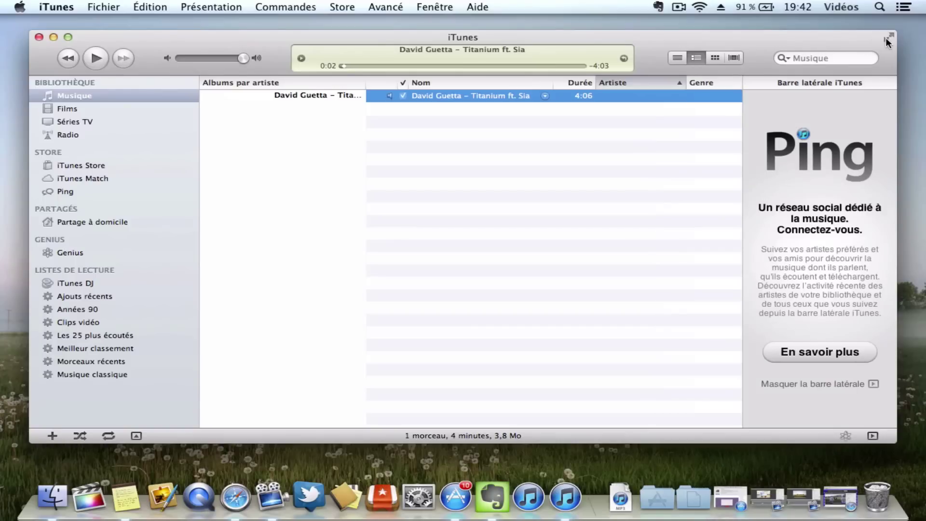
- Resume and pause the Titanium song several times to trigger its track notification banners, leaving playback paused
click(95, 59)
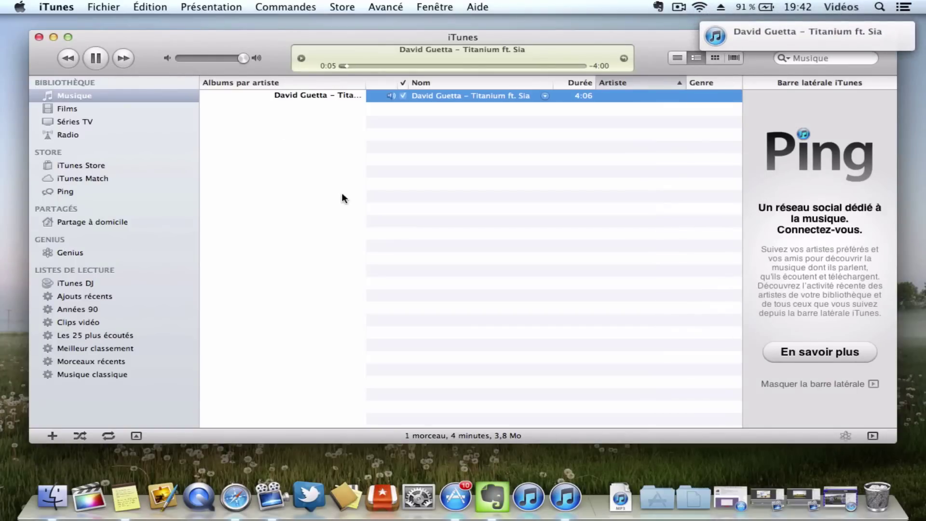
key(space)
key(space)
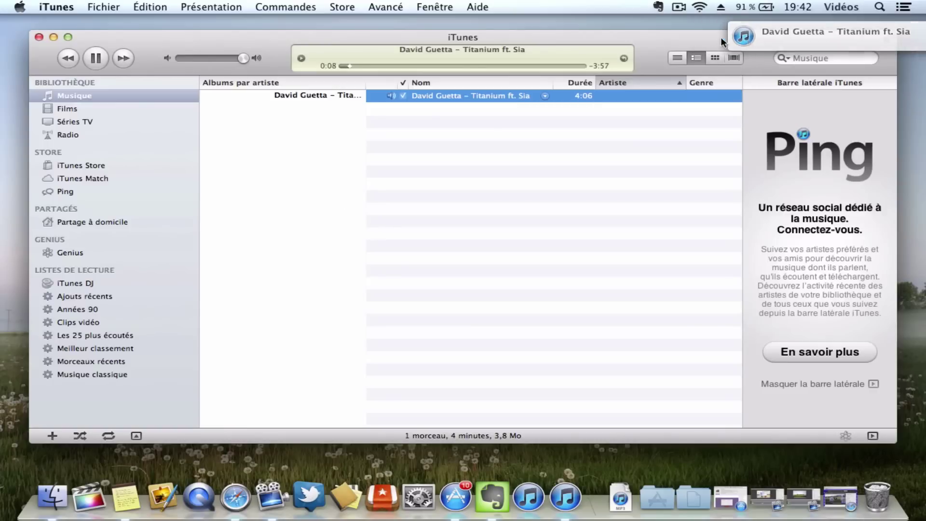
click(721, 36)
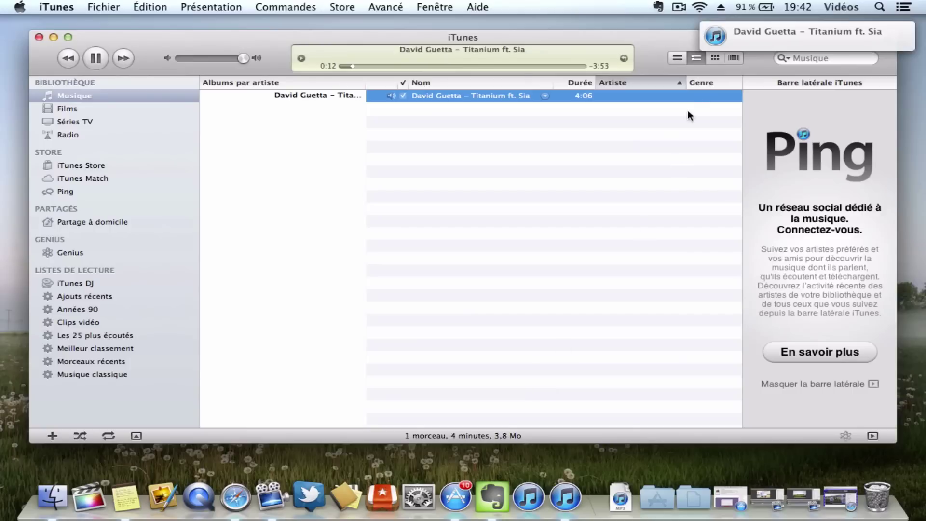
click(92, 64)
click(383, 141)
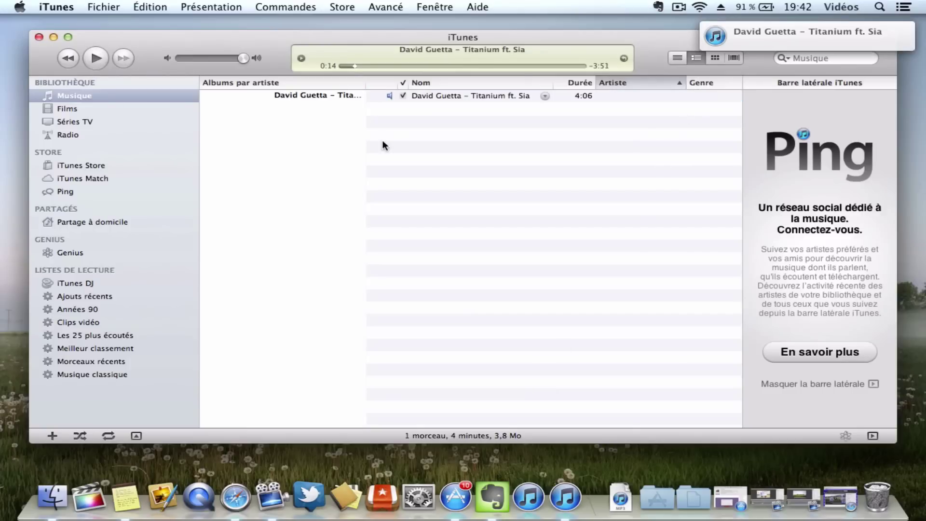
click(518, 100)
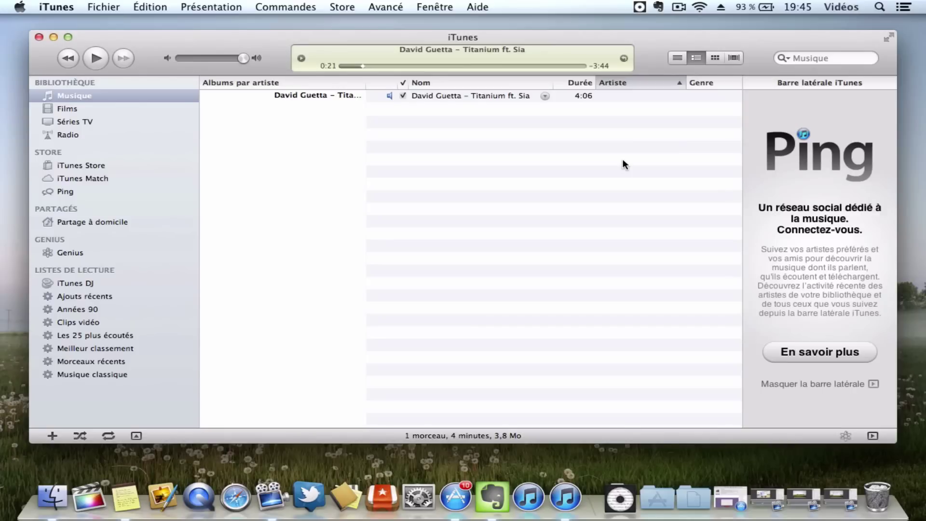
- Switch to Finder, locate the iTunification app in the Téléchargements folder and close the window
click(62, 488)
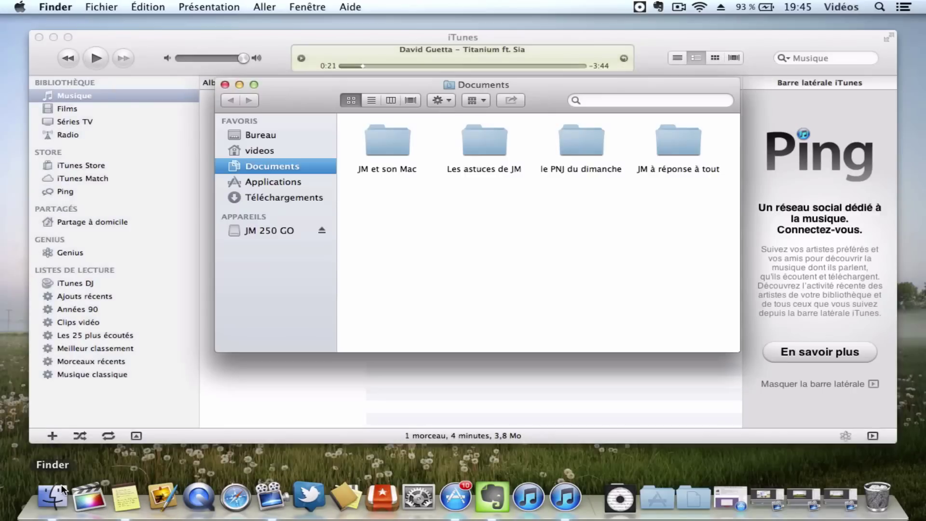
click(308, 197)
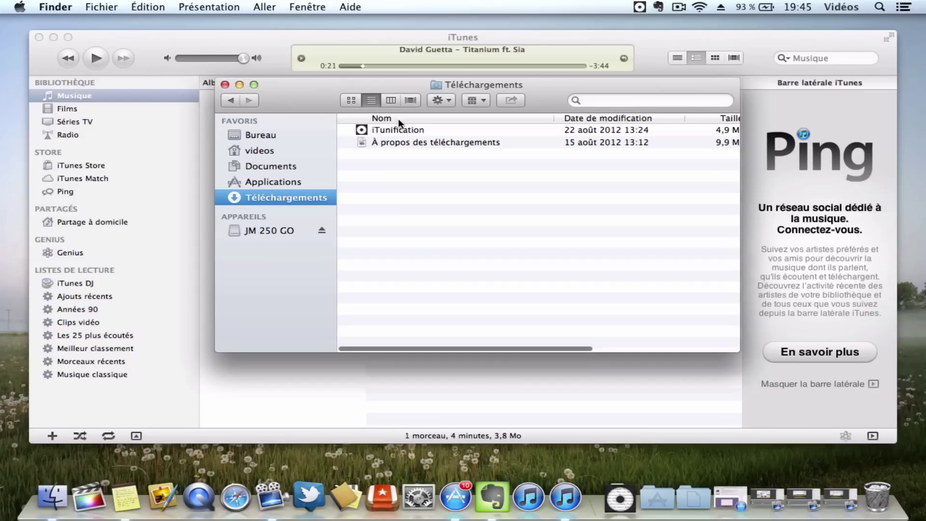
click(394, 124)
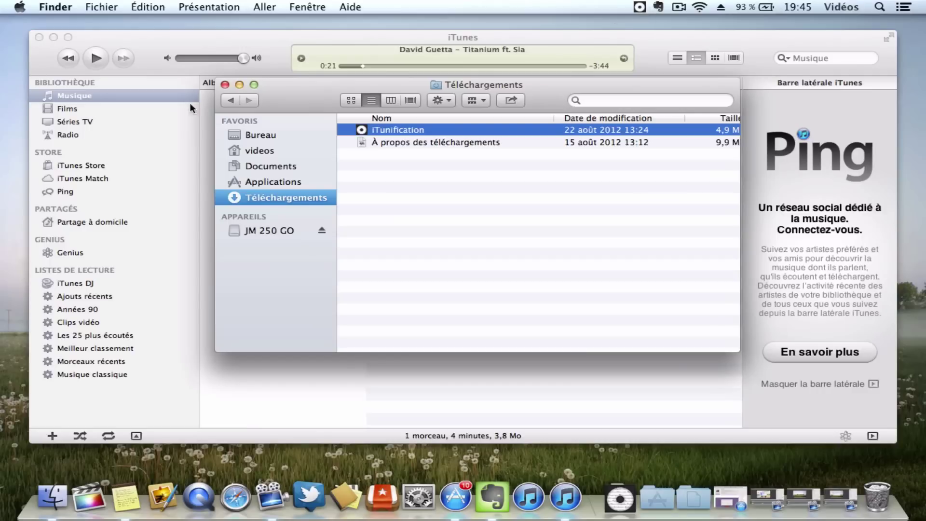
click(225, 85)
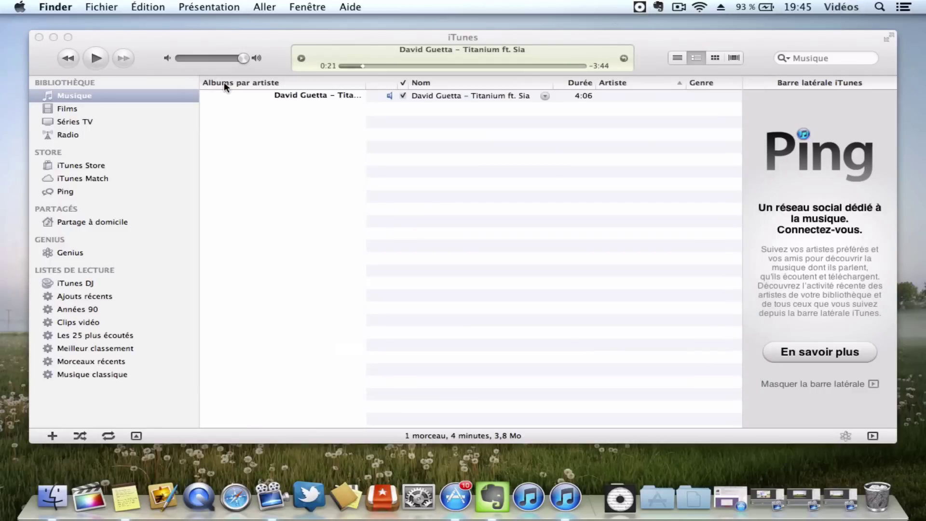
- Open the iTunification preferences and bring their window to the front over iTunes
click(394, 232)
click(639, 7)
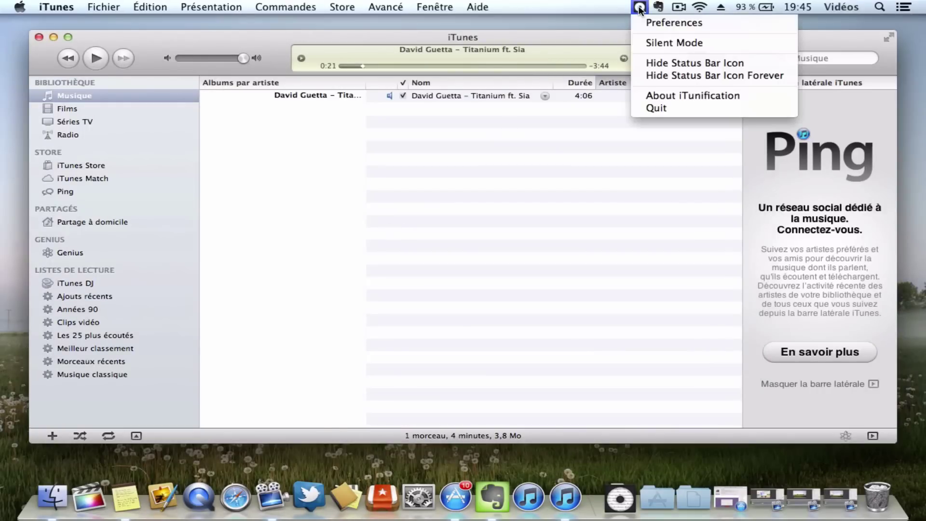
click(662, 22)
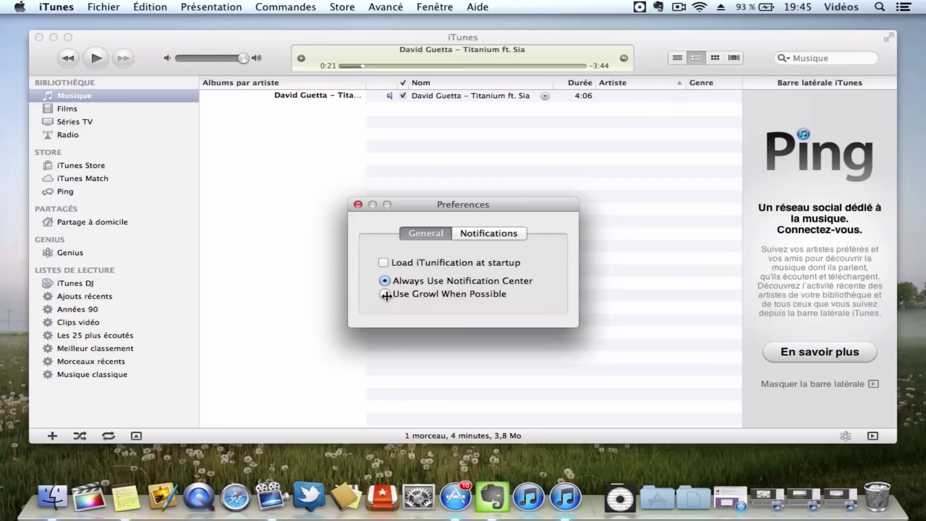
click(538, 398)
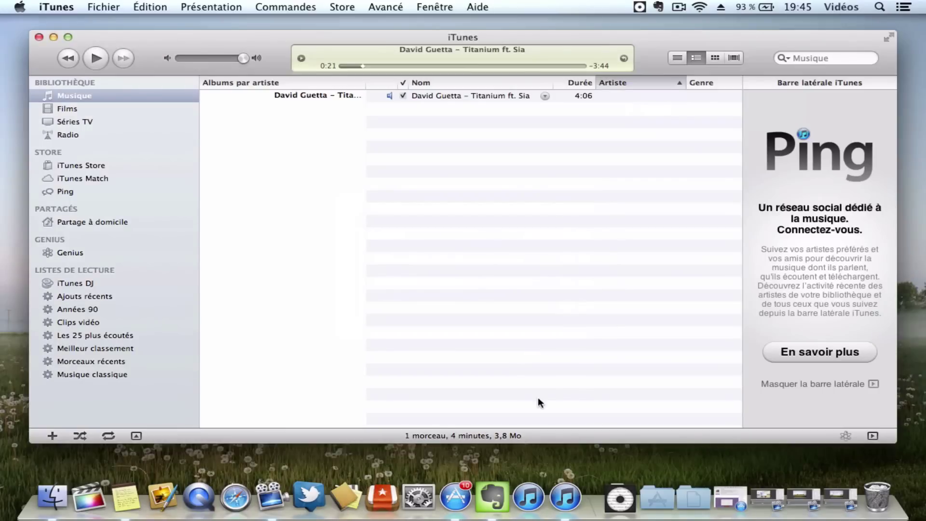
key(ctrl+Up)
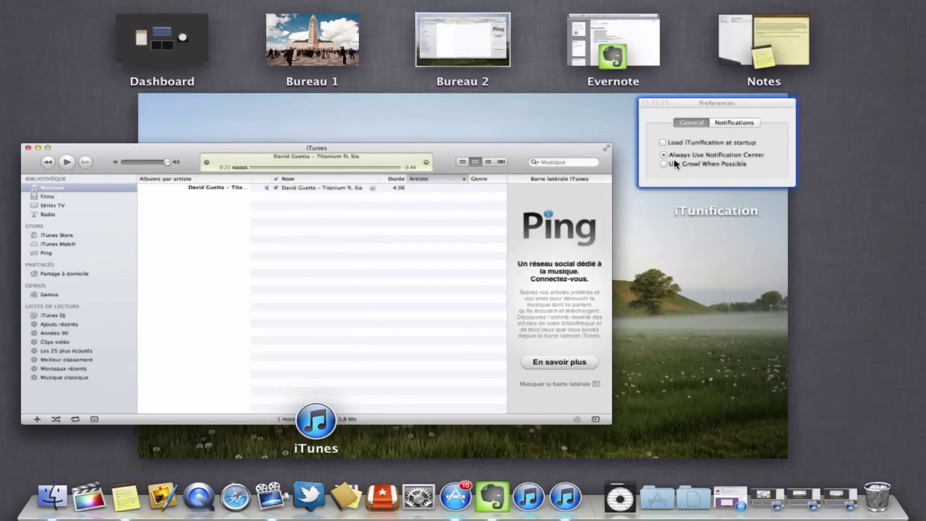
click(673, 158)
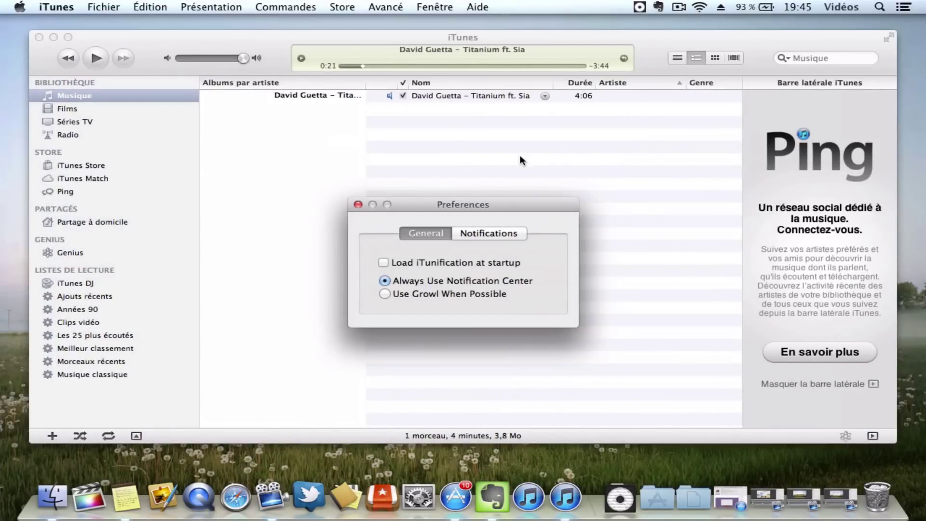
- Review the track details offered in iTunification's notification preferences, close them and look over the app's Silent Mode and icon-hiding options
click(501, 234)
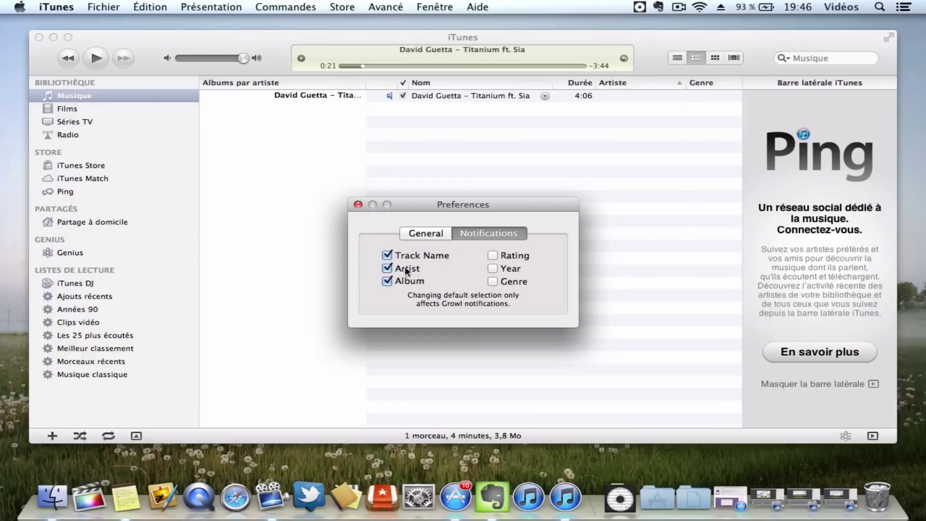
click(359, 204)
click(641, 7)
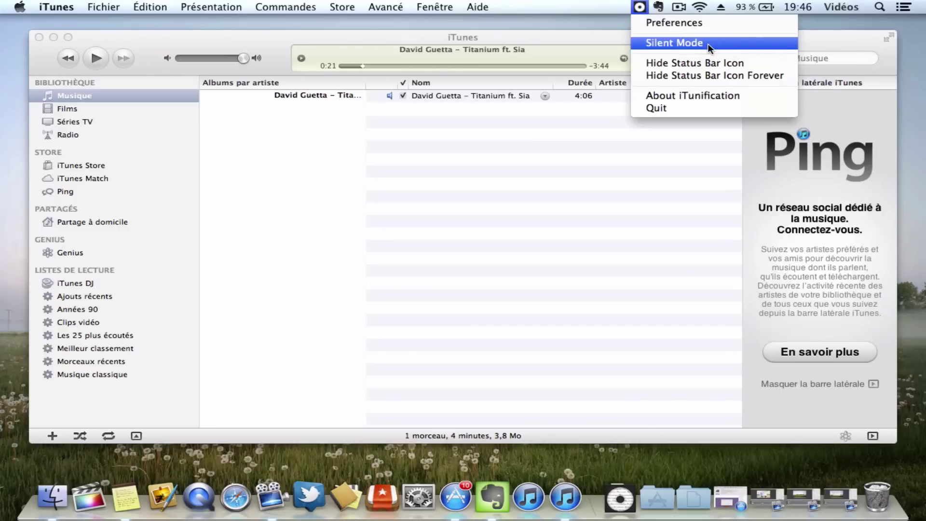
click(639, 7)
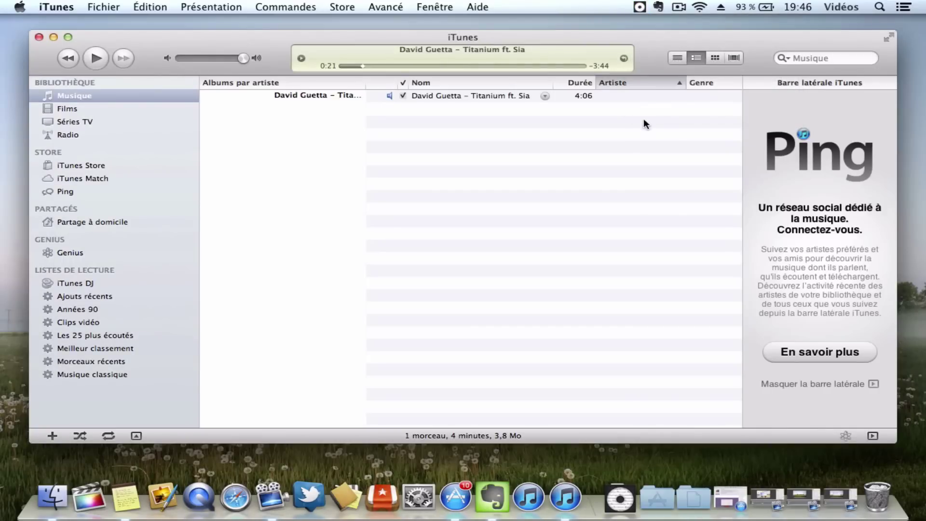
- Return the Titanium song to its beginning, play it briefly and pause it
click(70, 58)
click(100, 57)
click(96, 58)
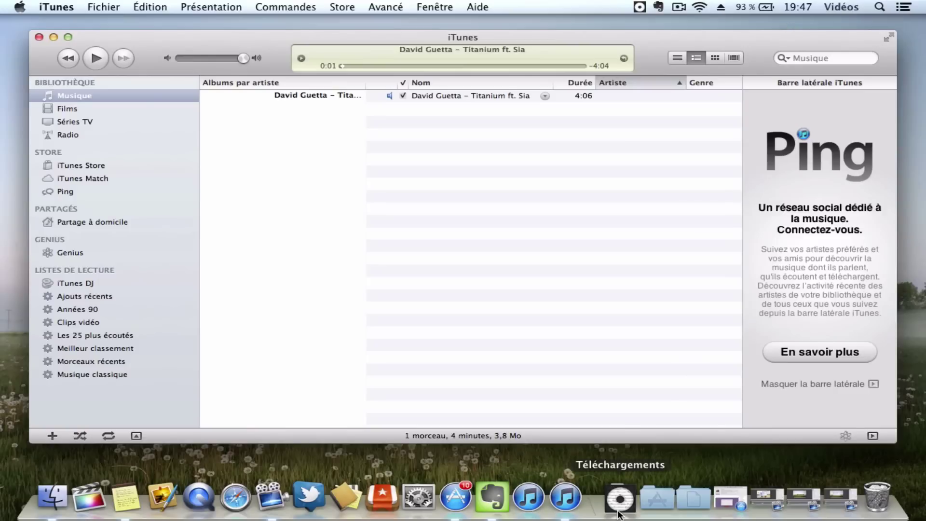
- Check Notification Center while the song is paused, then resume playback and check the notification list again
click(906, 8)
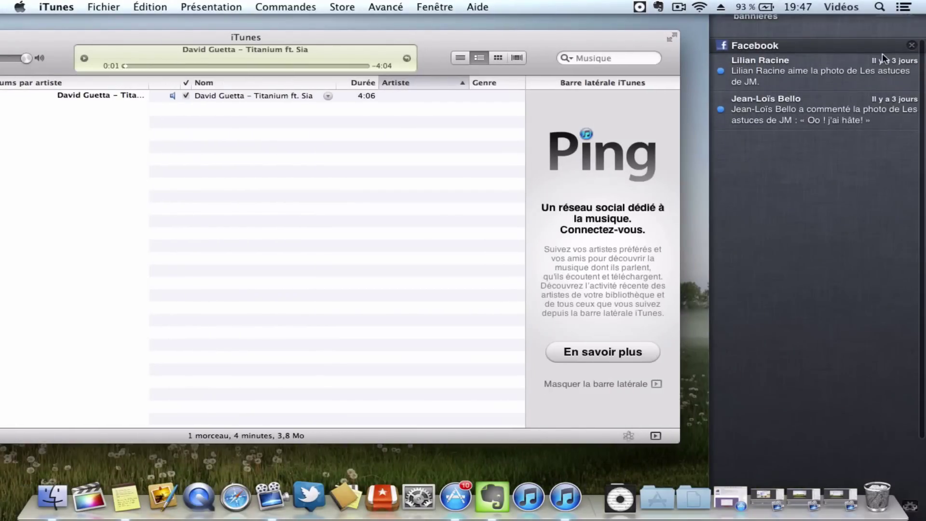
click(903, 8)
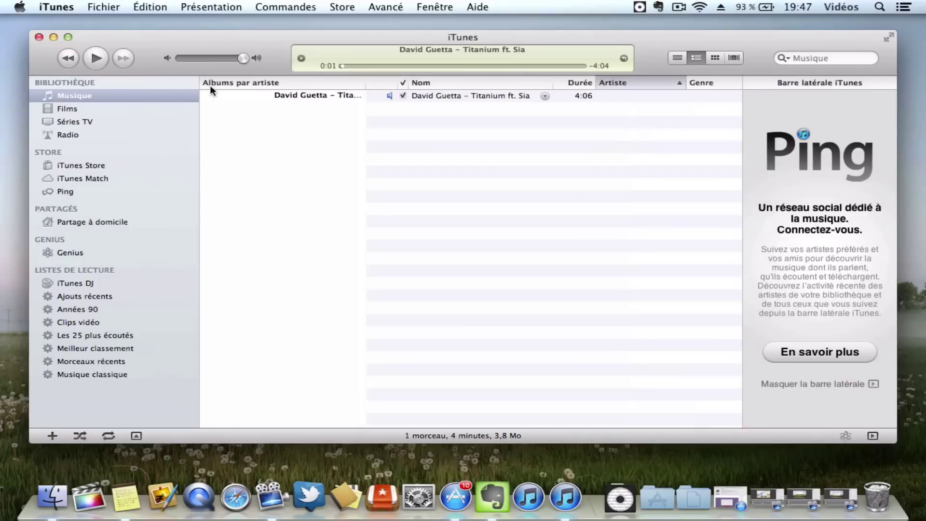
click(88, 57)
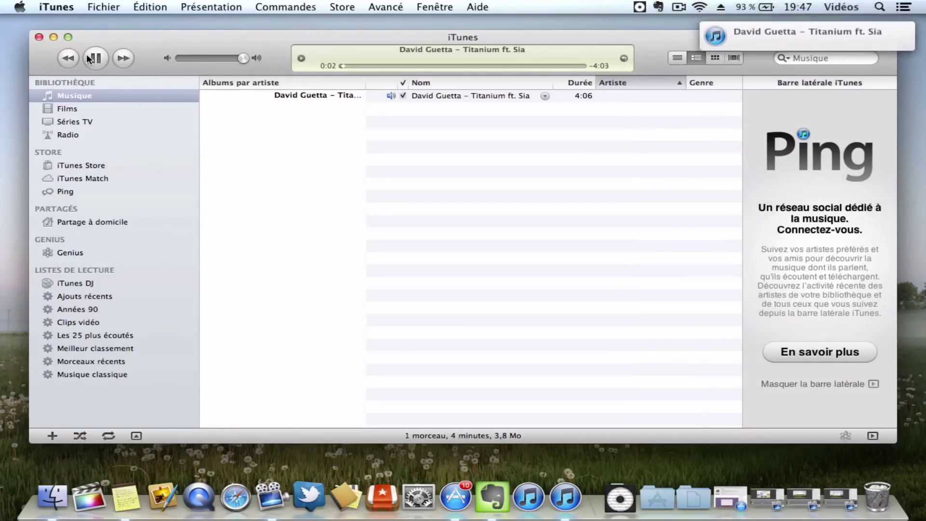
click(904, 8)
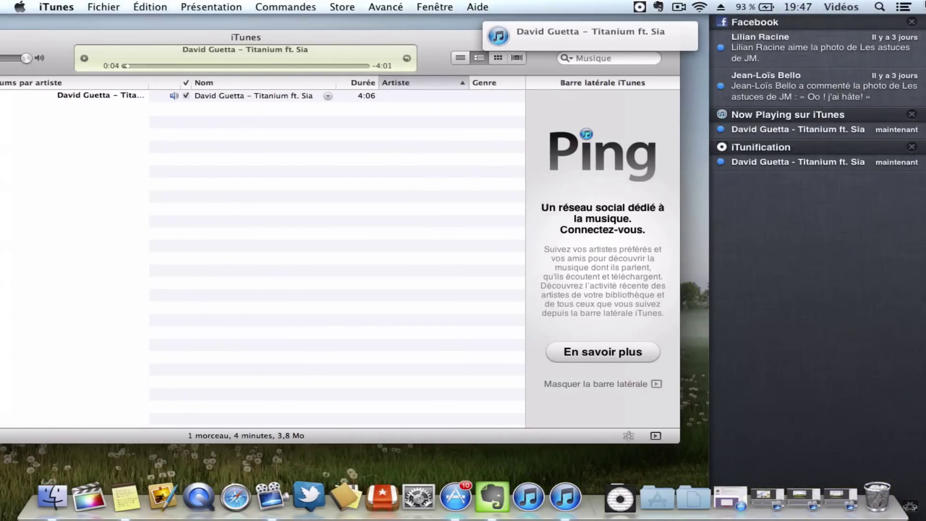
- Examine the Now Playing and iTunification entries in Notification Center, closing and reopening it to view the whole list again
scroll(828, 129, up, 3)
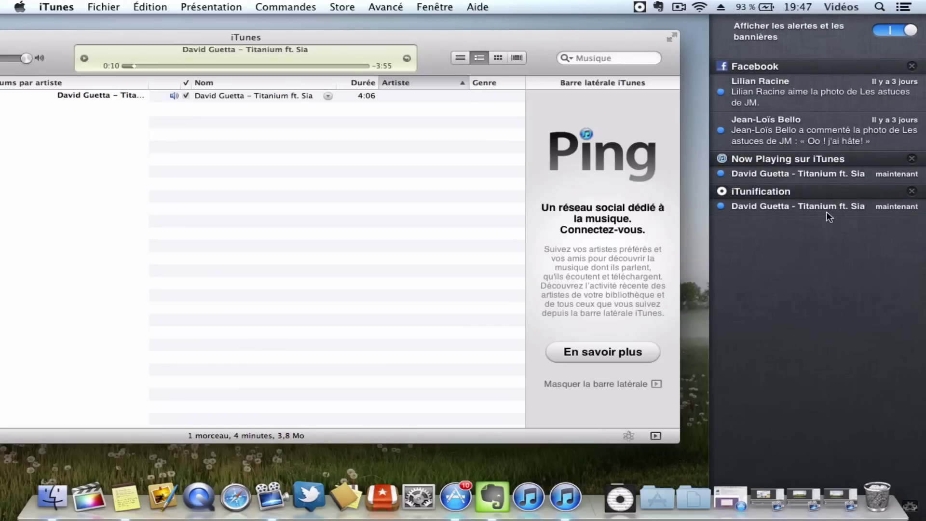
click(55, 120)
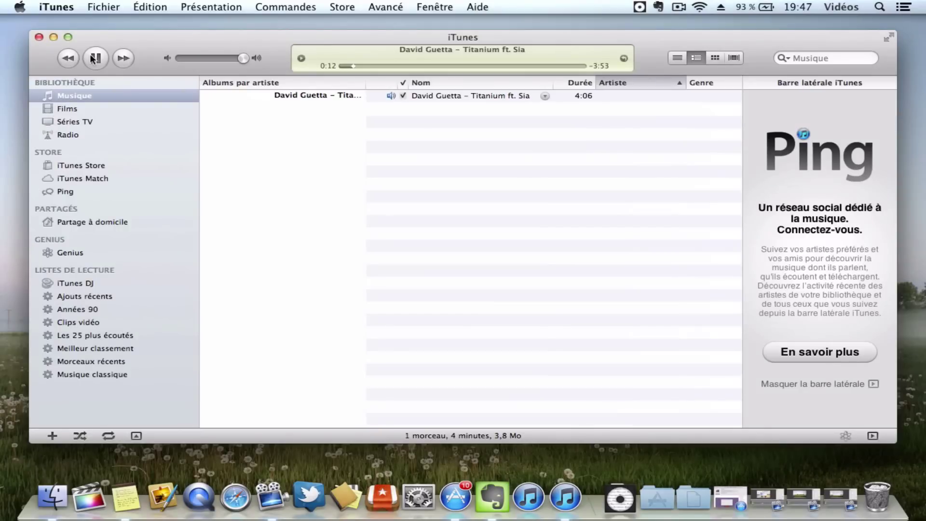
click(904, 7)
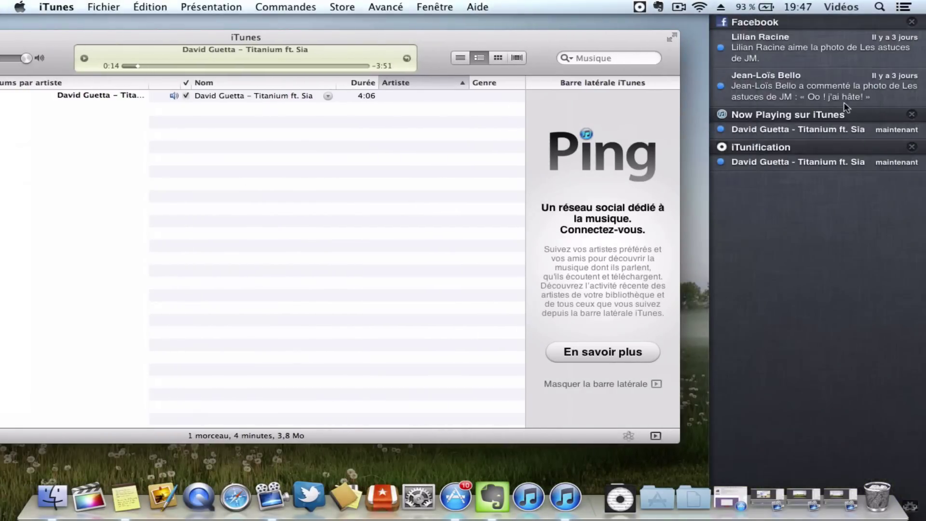
scroll(777, 217, up, 5)
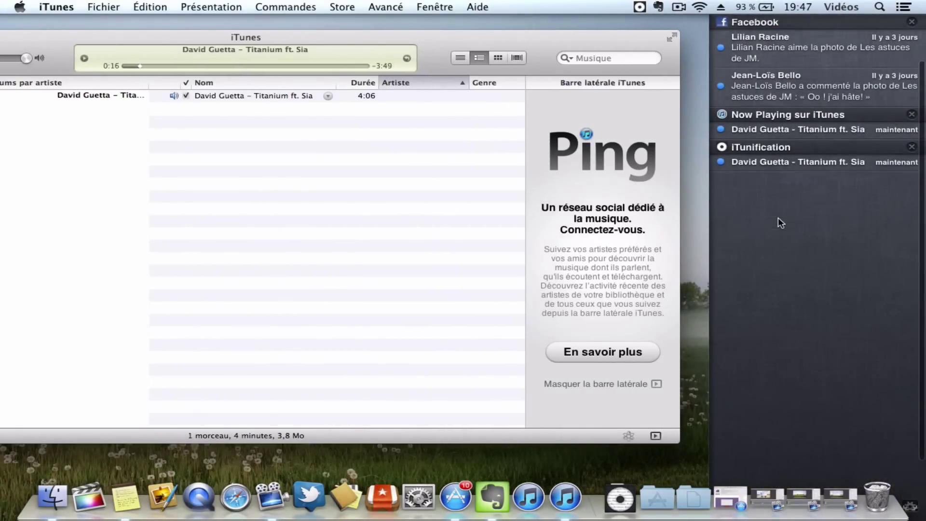
scroll(778, 217, up, 5)
- Lower the Mac's sound volume by several levels while the song plays, keeping Notification Center open
key(XF86AudioLowerVolume)
key(XF86AudioLowerVolume)
key(XF86AudioLowerVolume)
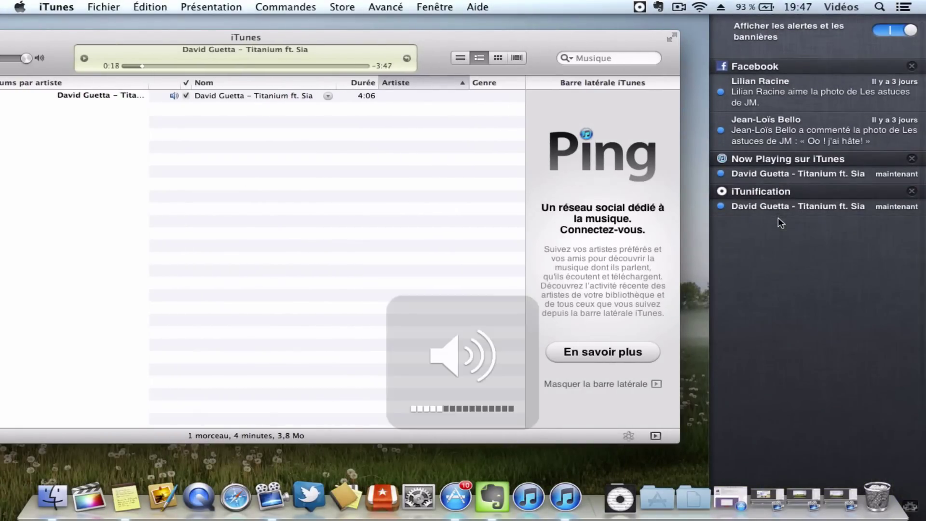
key(XF86AudioLowerVolume)
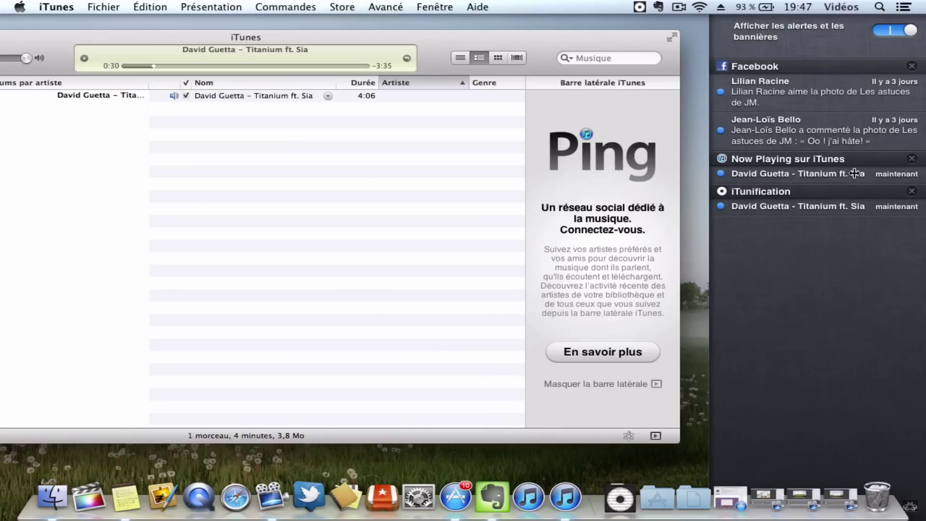
- Look over the notification list once more, close Notification Center and pause the Titanium song in iTunes
scroll(854, 173, down, 3)
scroll(854, 173, up, 5)
click(632, 39)
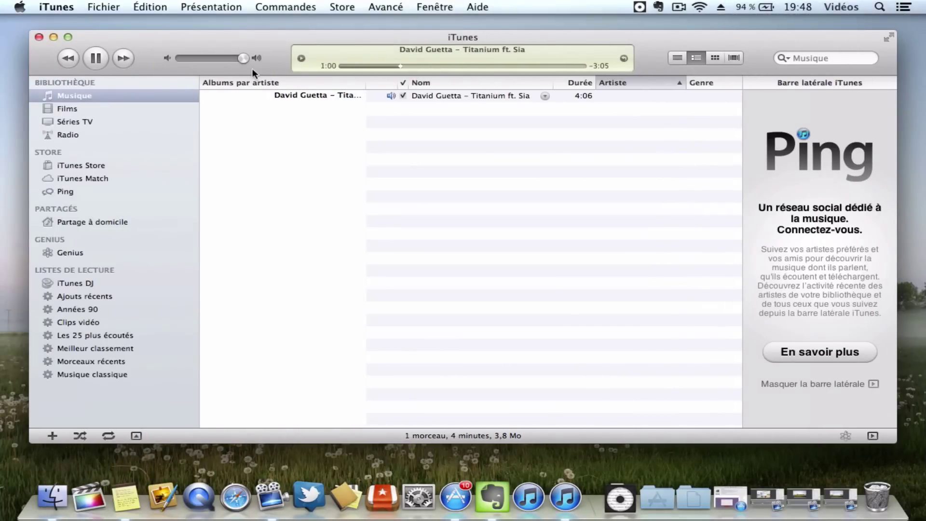
click(100, 59)
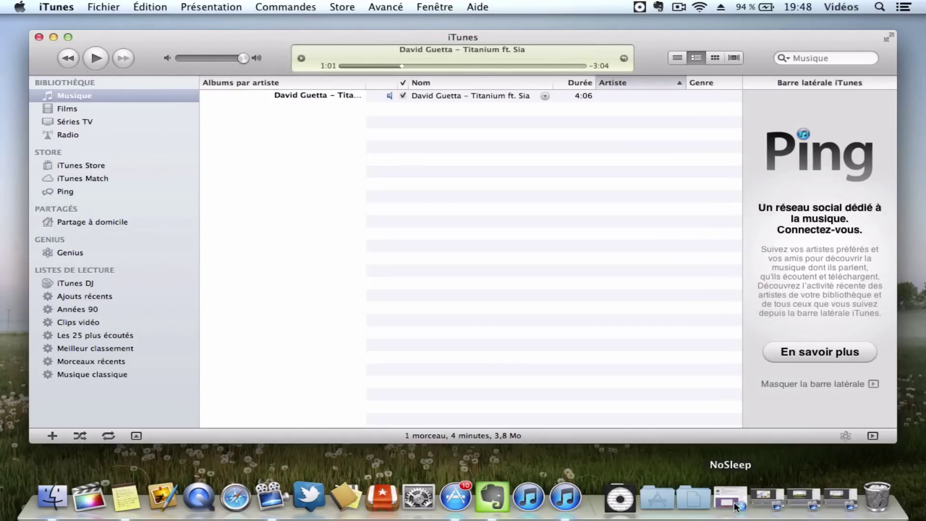
- Empty the Trash and bring the iTunes window back to the front
right_click(886, 502)
click(876, 463)
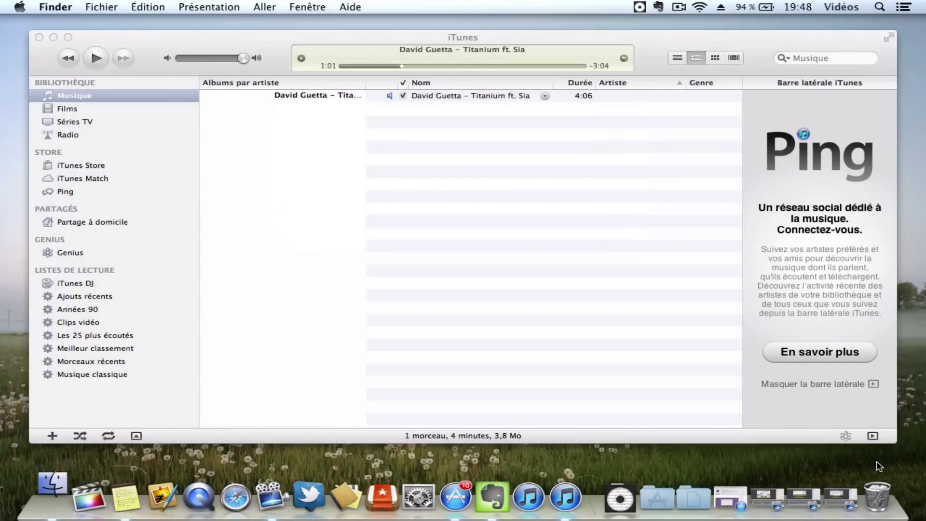
click(398, 252)
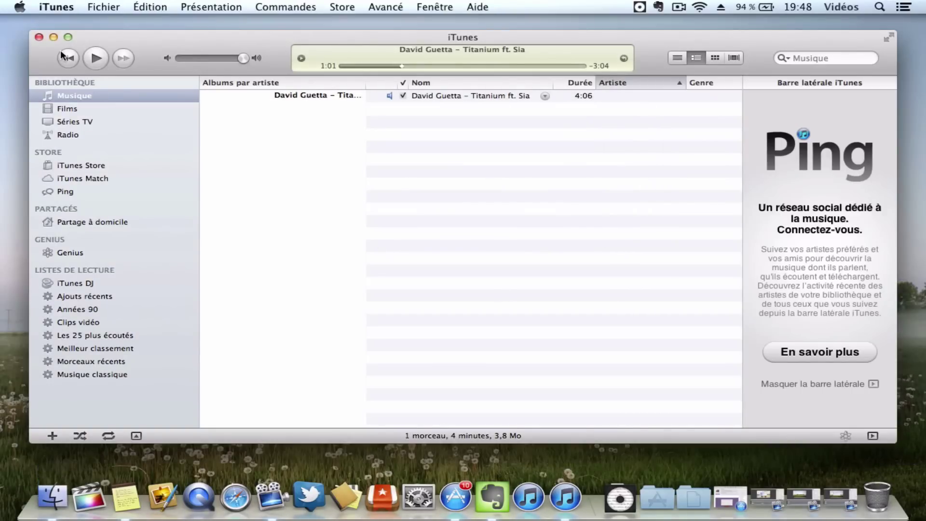